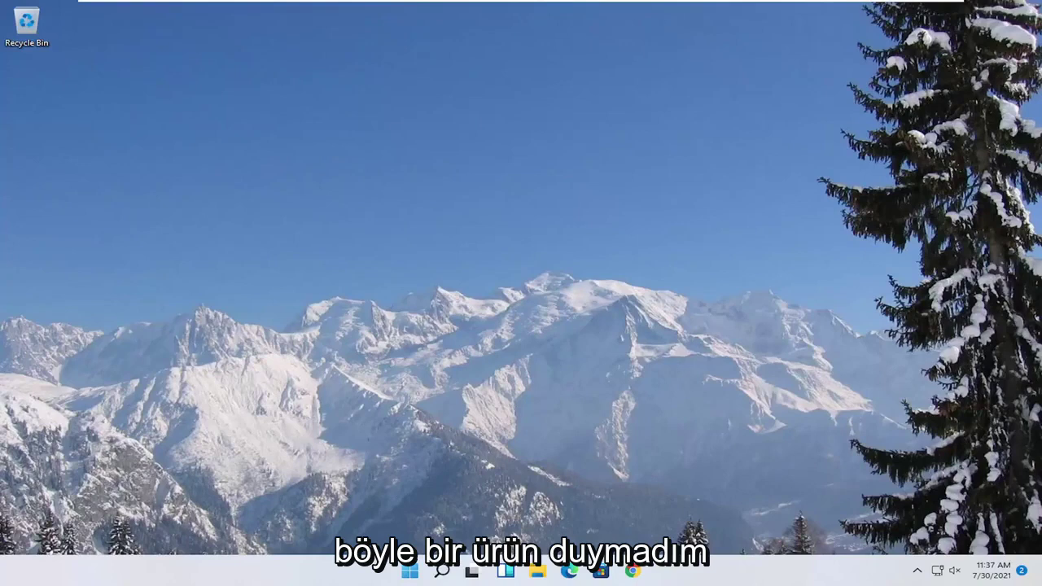
Run dxdiag, allow the driver signature check, and review the display driver details
left_click(409, 571)
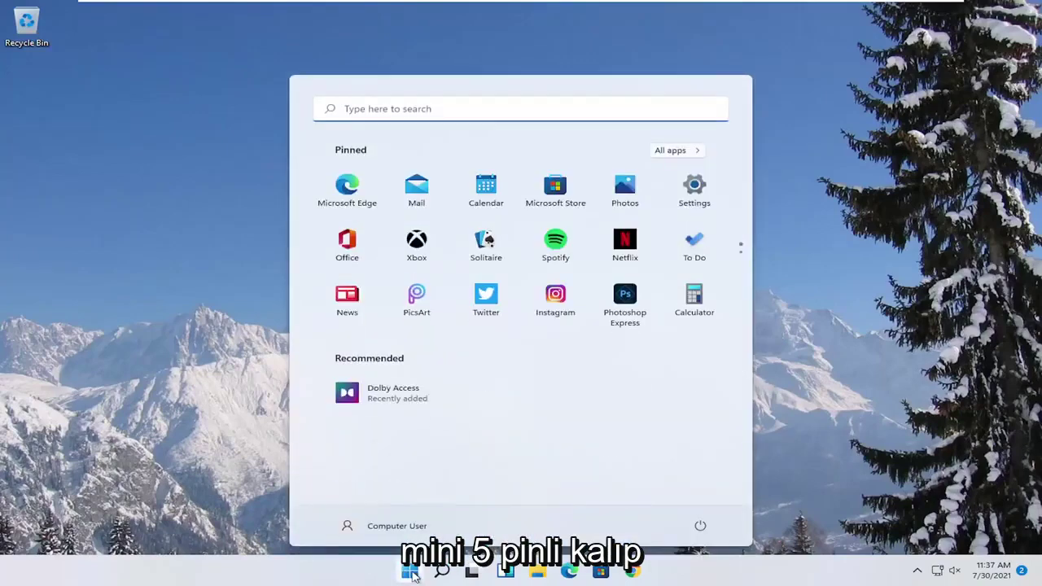
type("dxdi")
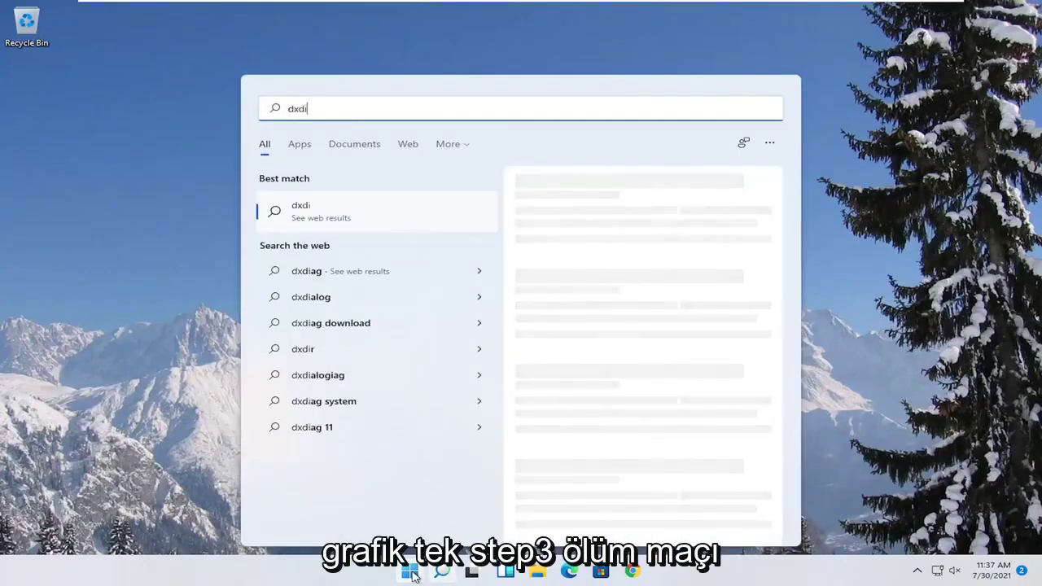
type("ag")
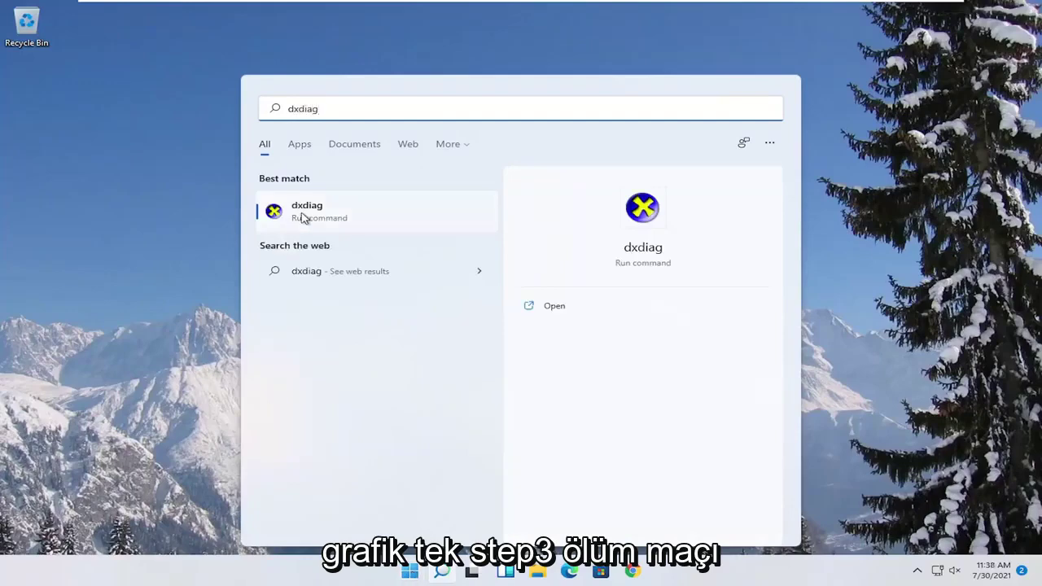
left_click(307, 212)
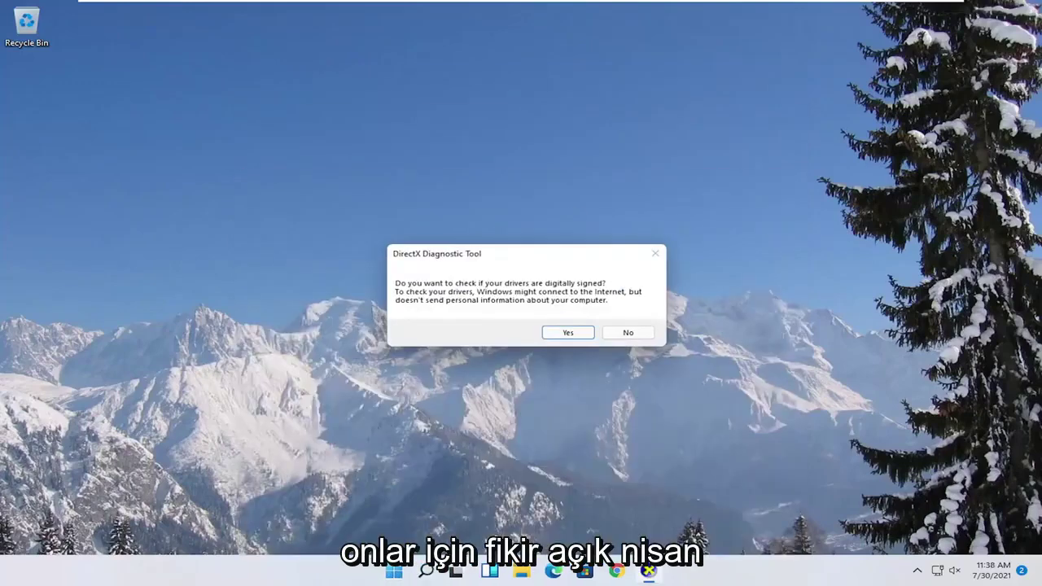
left_click(567, 333)
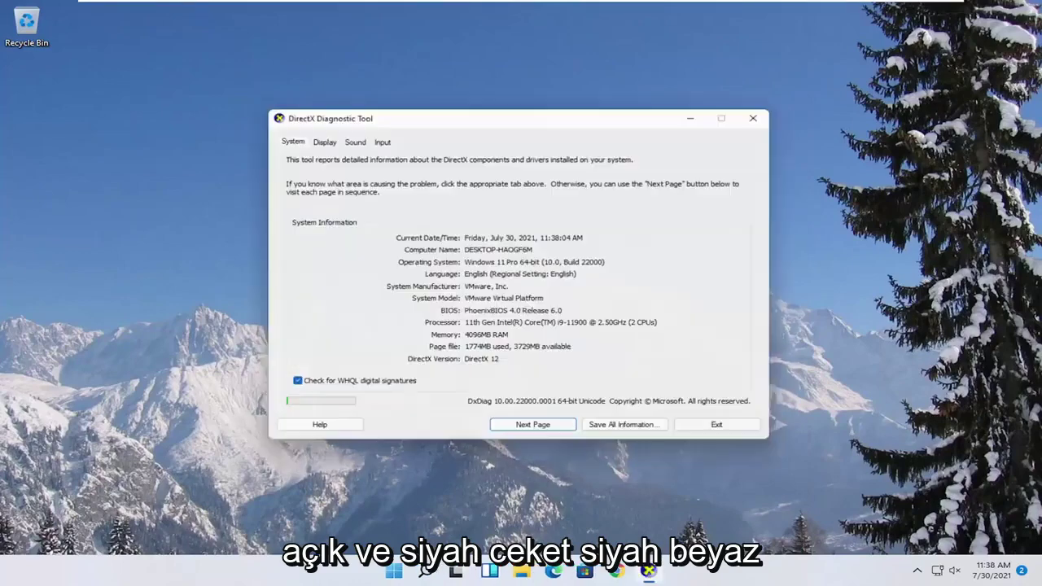
left_click(319, 138)
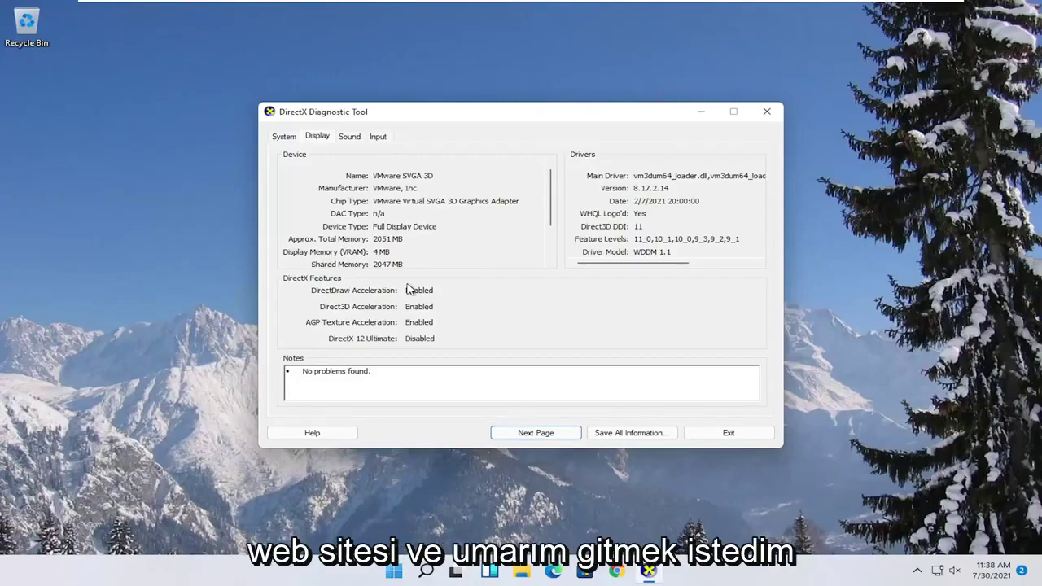
left_click(778, 112)
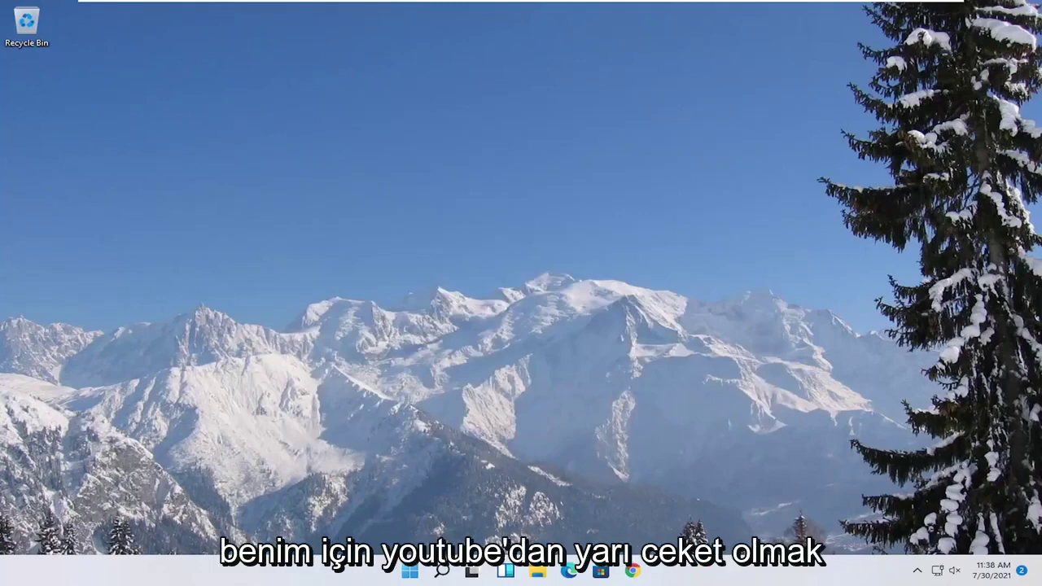
Switch Performance Options to Adjust for best performance, turning off all visual effects
left_click(440, 572)
type("adjust")
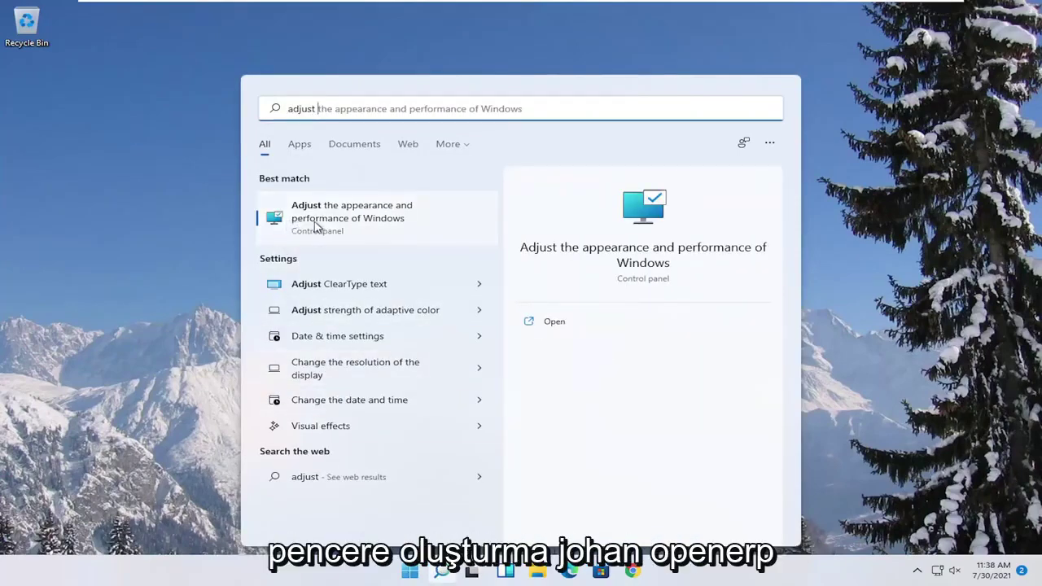
left_click(353, 223)
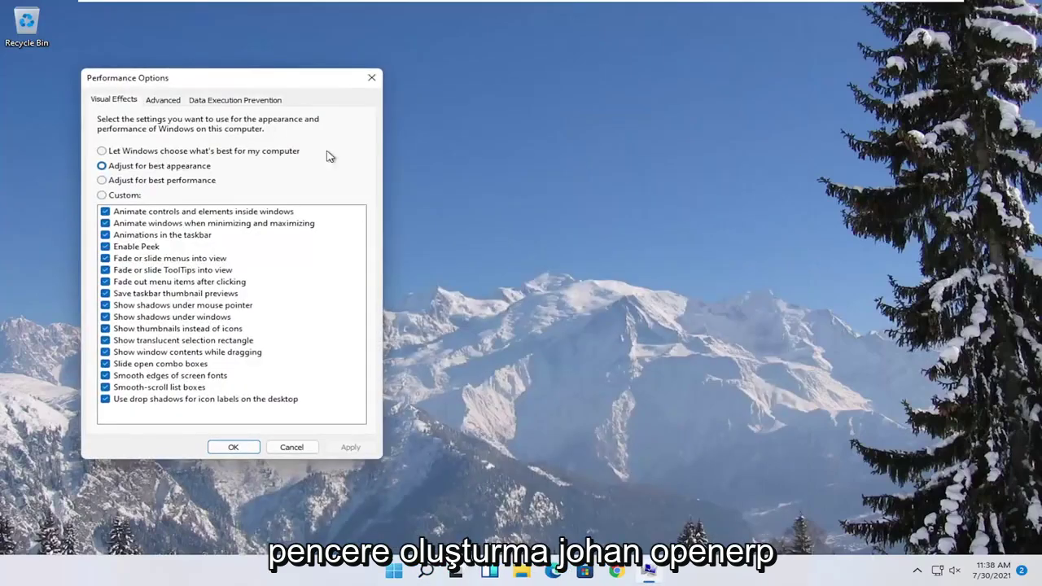
left_click_drag(416, 76, 480, 86)
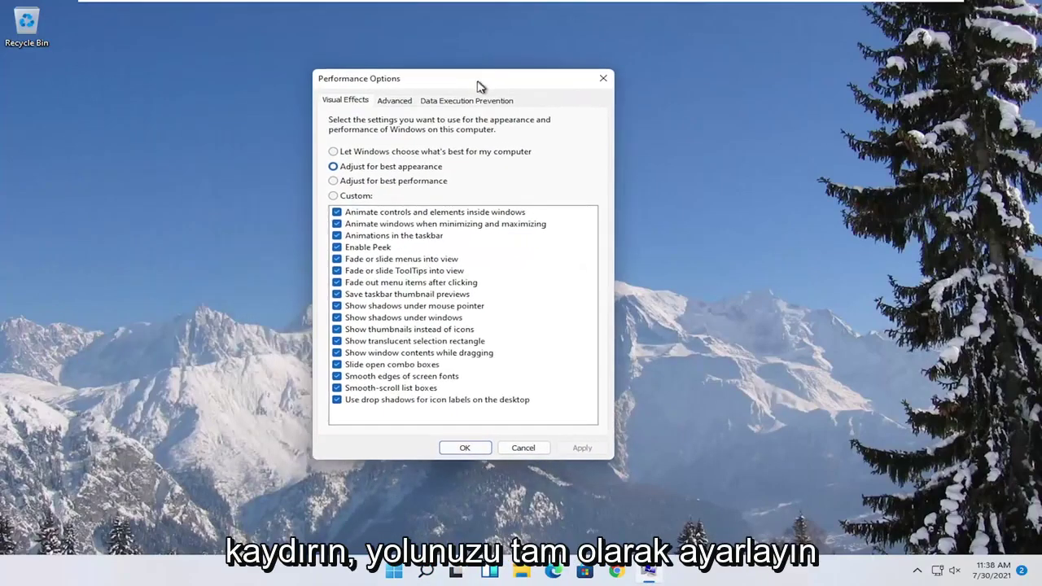
left_click(359, 180)
left_click(582, 448)
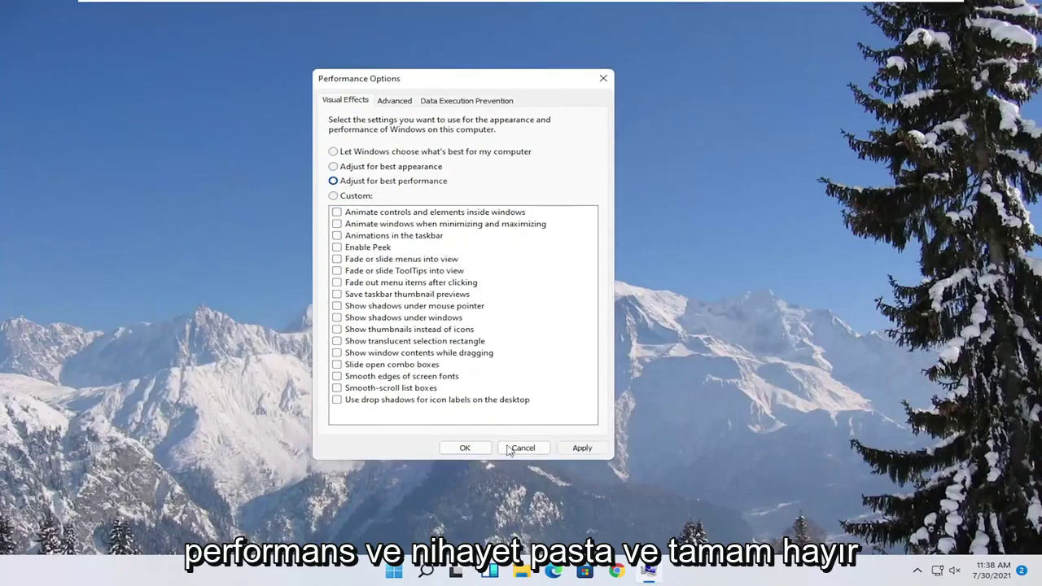
left_click(465, 447)
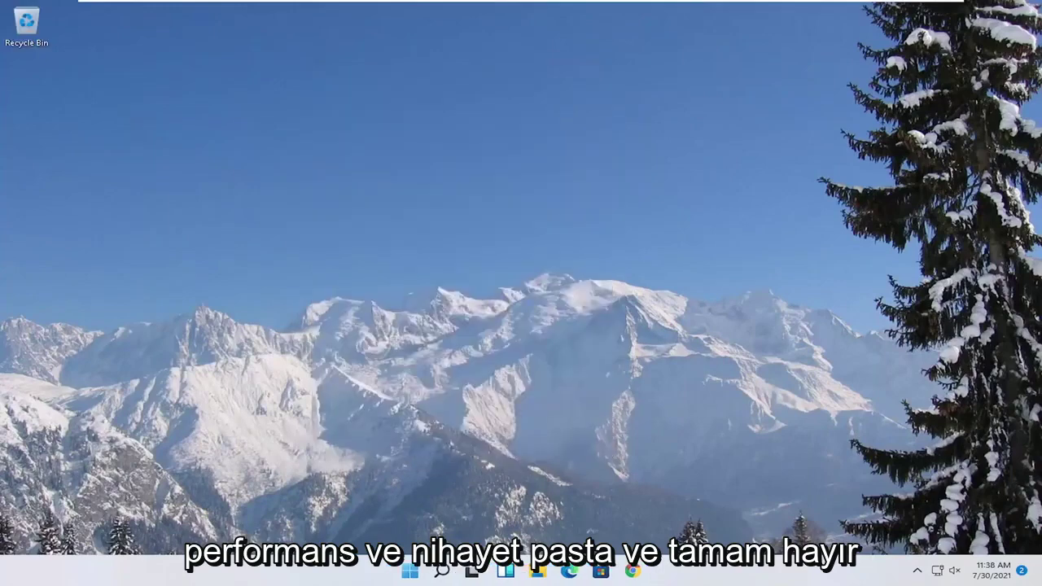
Open the Game Mode settings page from a 'game mode' search
left_click(442, 572)
type("game mode")
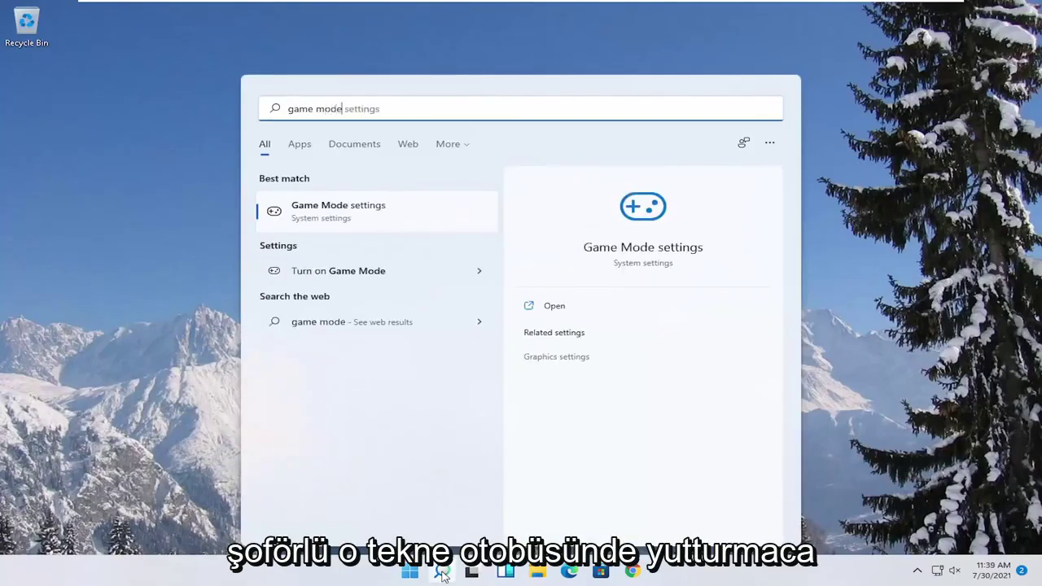
left_click(326, 216)
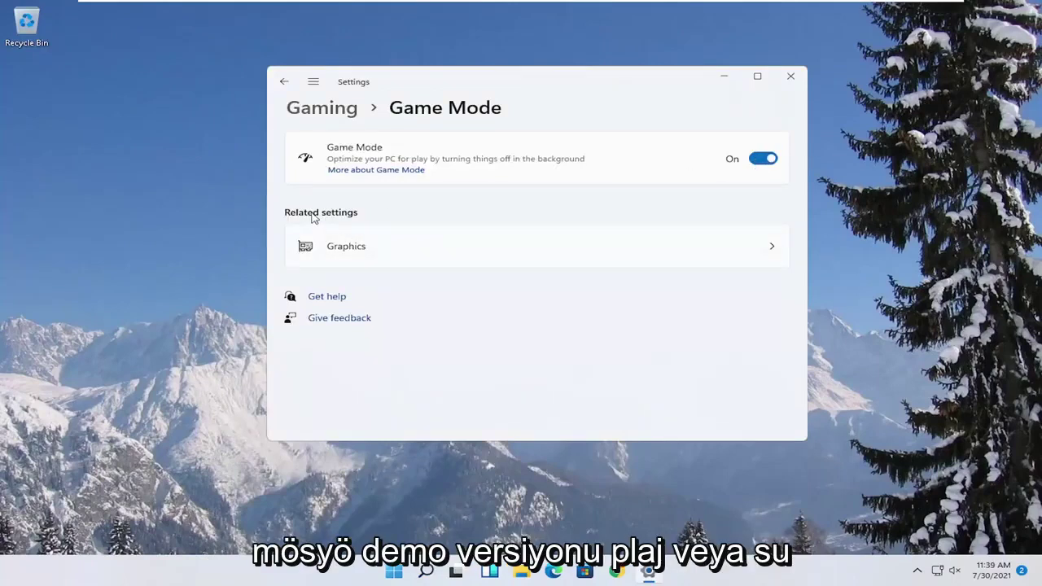
On the Graphics page, set Microsoft Store's graphics preference to High performance
left_click(358, 259)
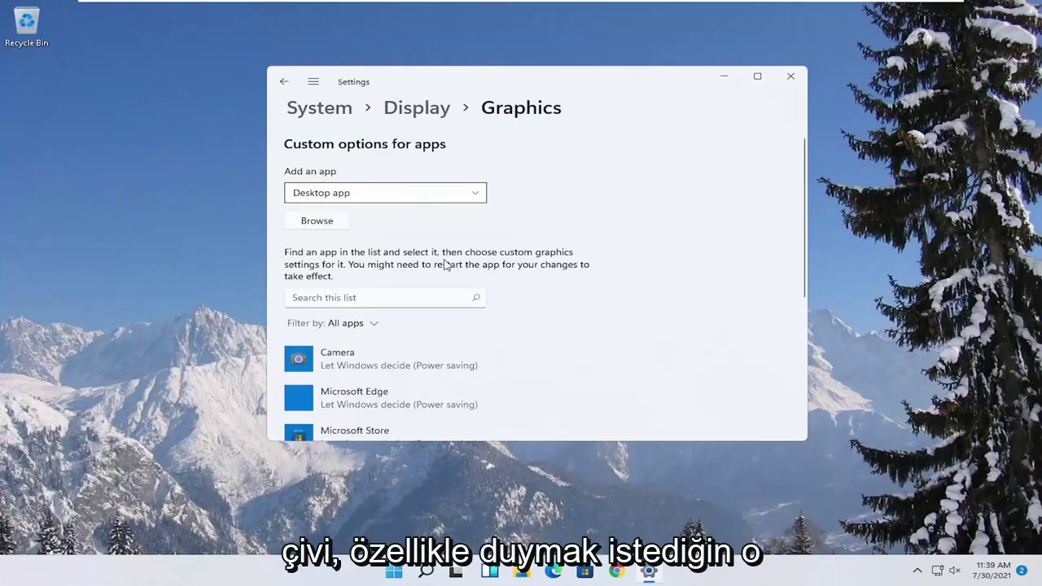
scroll(445, 263, "down", 3)
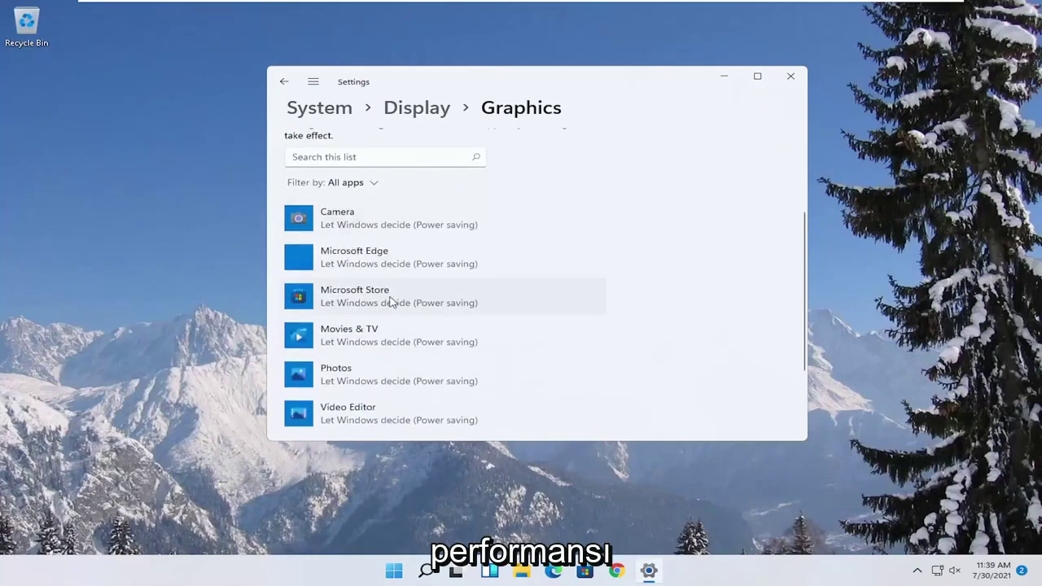
left_click(397, 304)
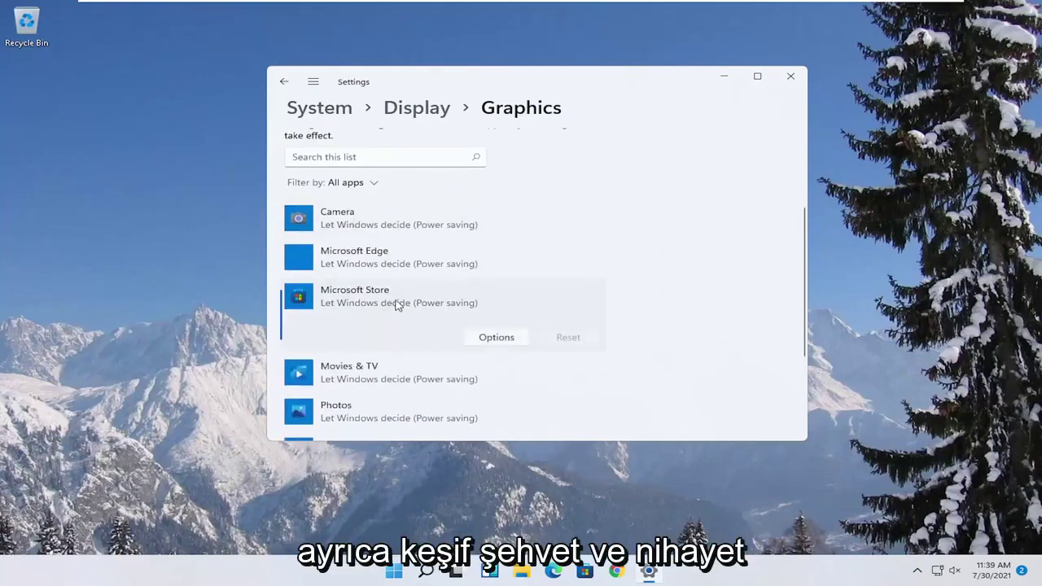
left_click(497, 336)
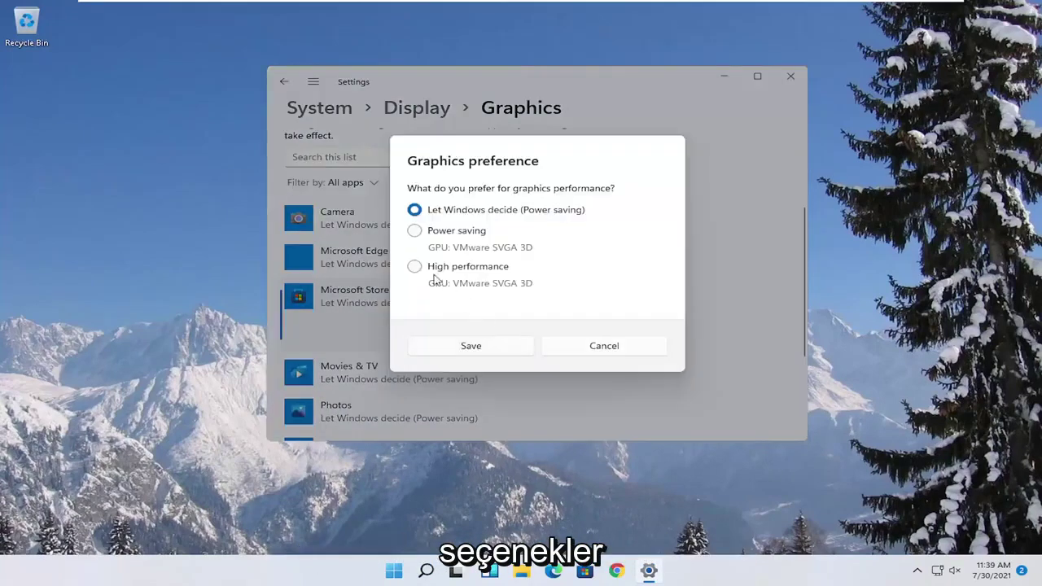
left_click(417, 269)
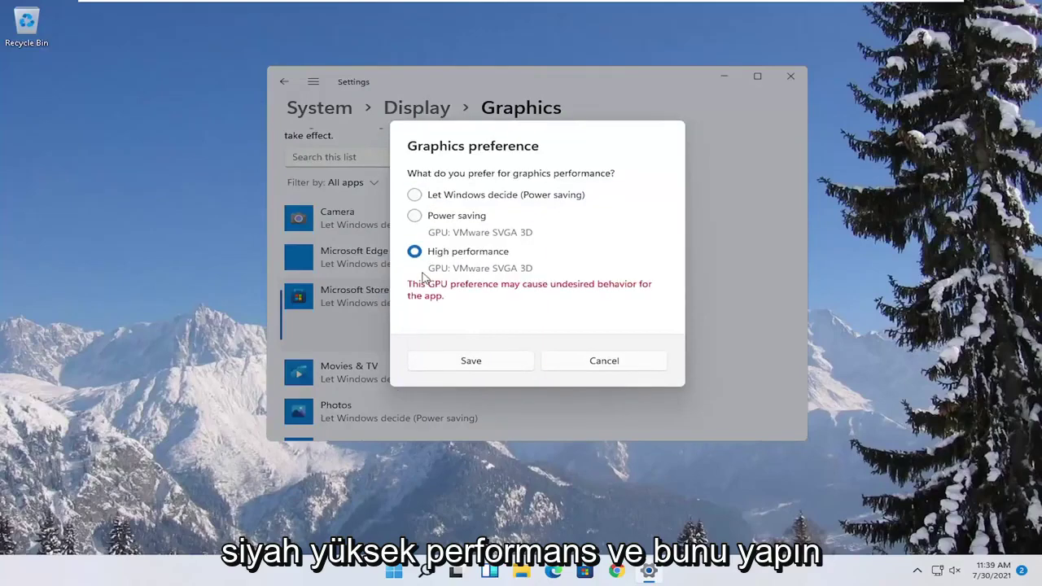
left_click(471, 362)
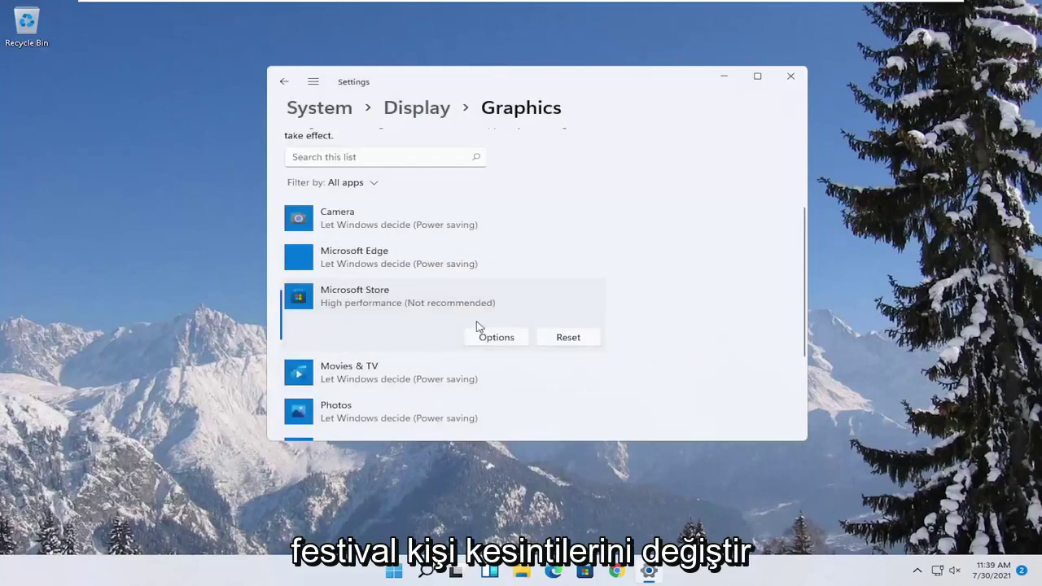
left_click(489, 342)
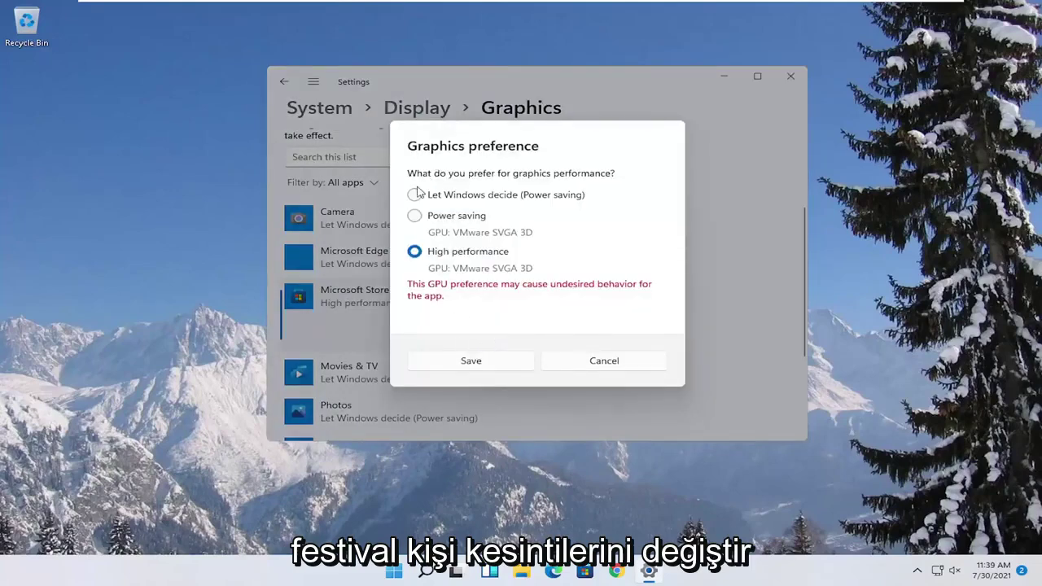
left_click(615, 360)
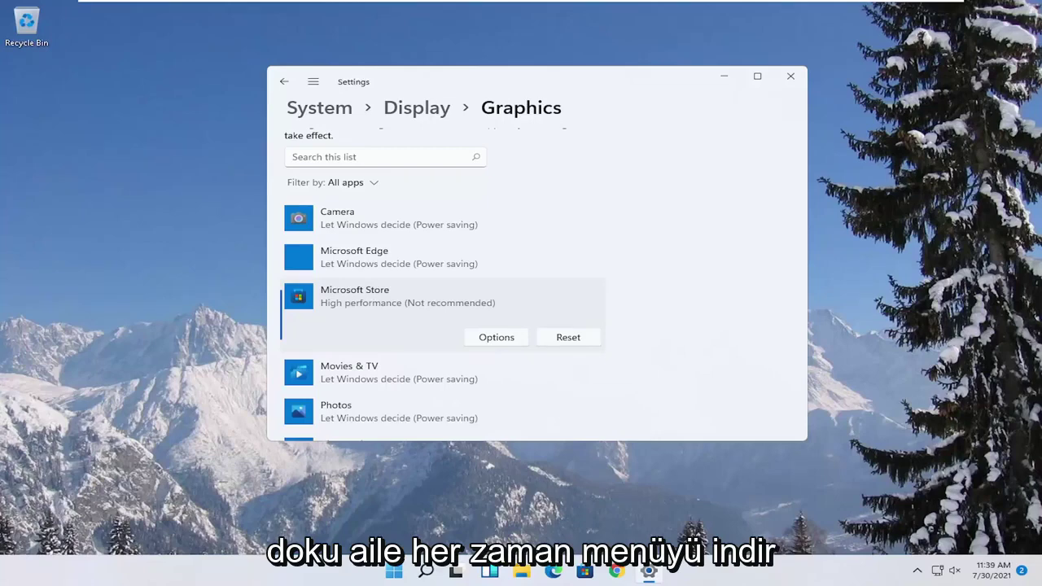
Confirm in Task Manager's Startup list that only VMware Tools Core Service remains enabled
left_click(791, 76)
mouse_move(472, 570)
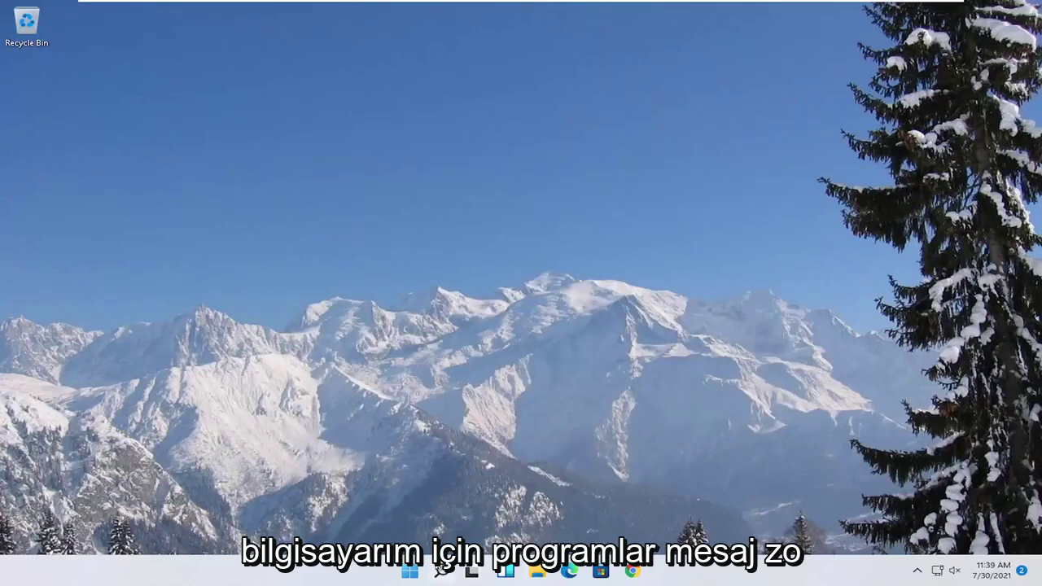
right_click(409, 573)
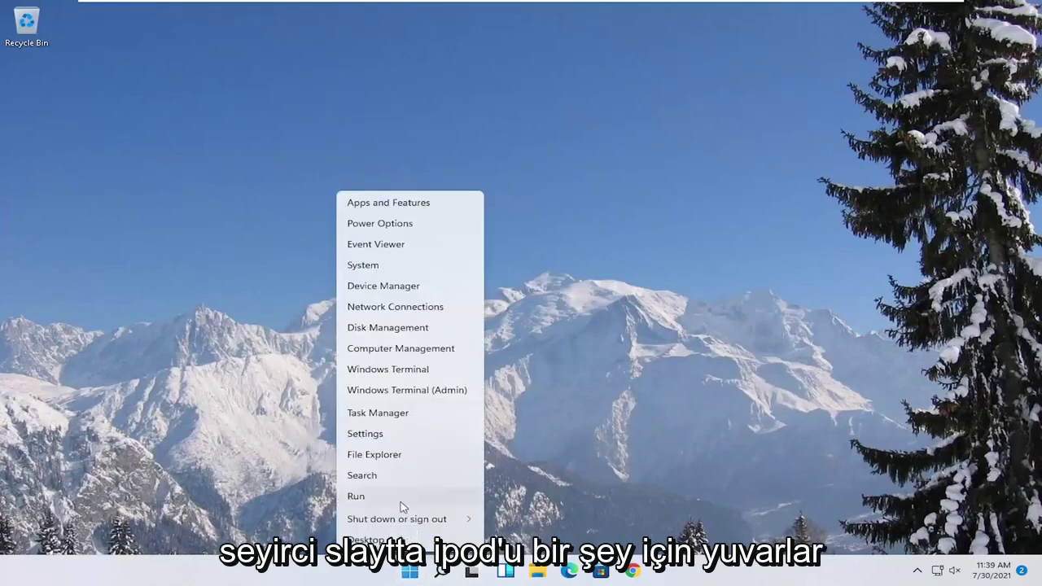
left_click(377, 414)
left_click(485, 124)
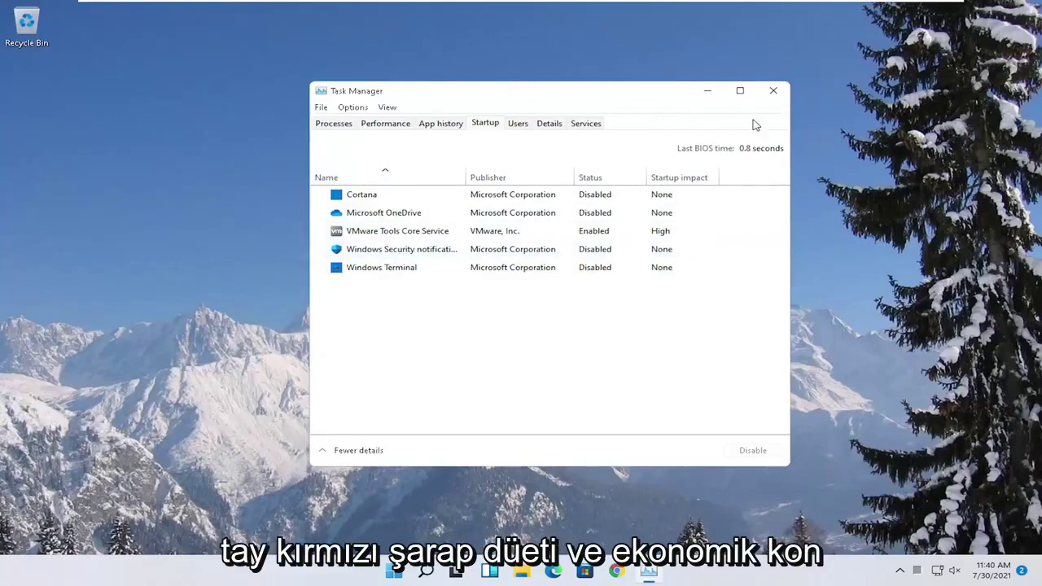
left_click(772, 90)
Search 'apps and features' and scroll through the 43 installed apps in Apps & features
left_click(441, 572)
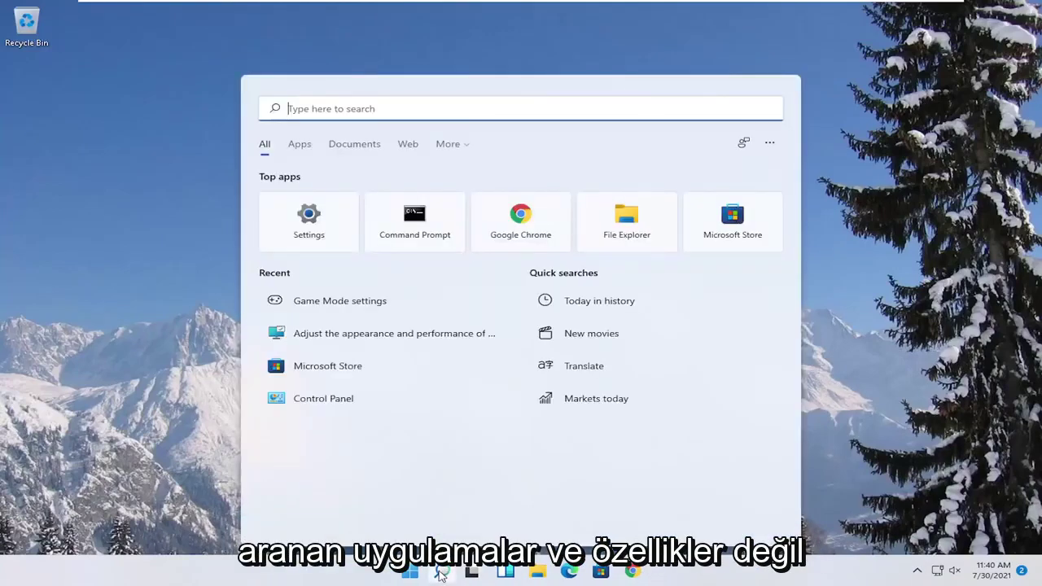
type("apps amd")
key("BackSpace")
key("BackSpace")
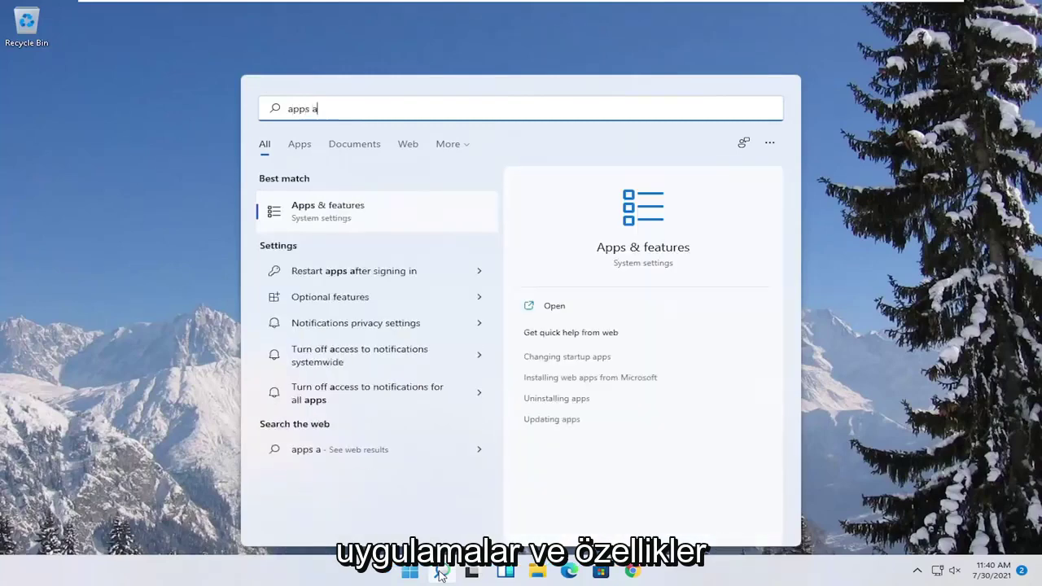
type("nd features")
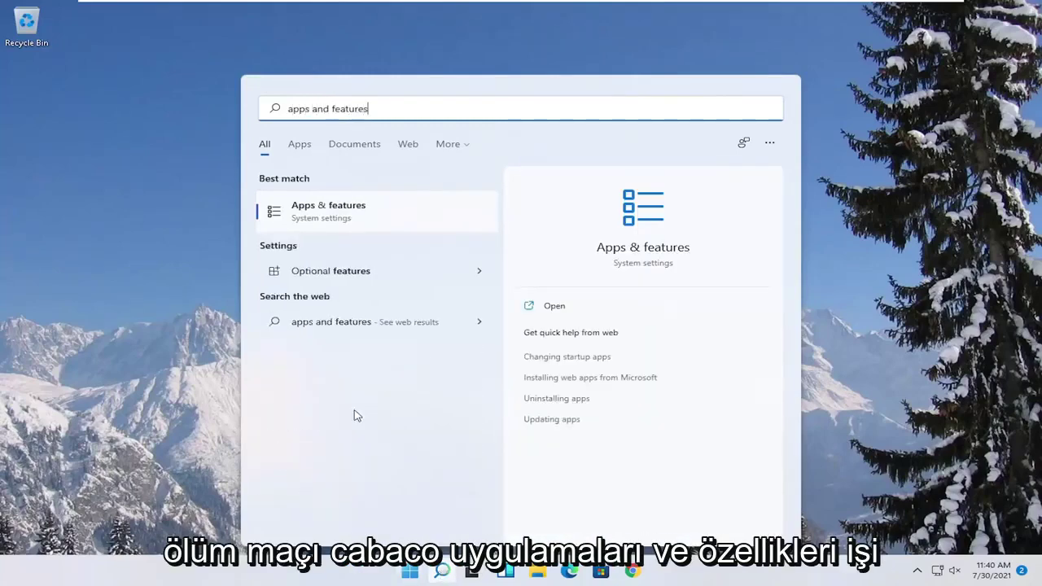
left_click(352, 207)
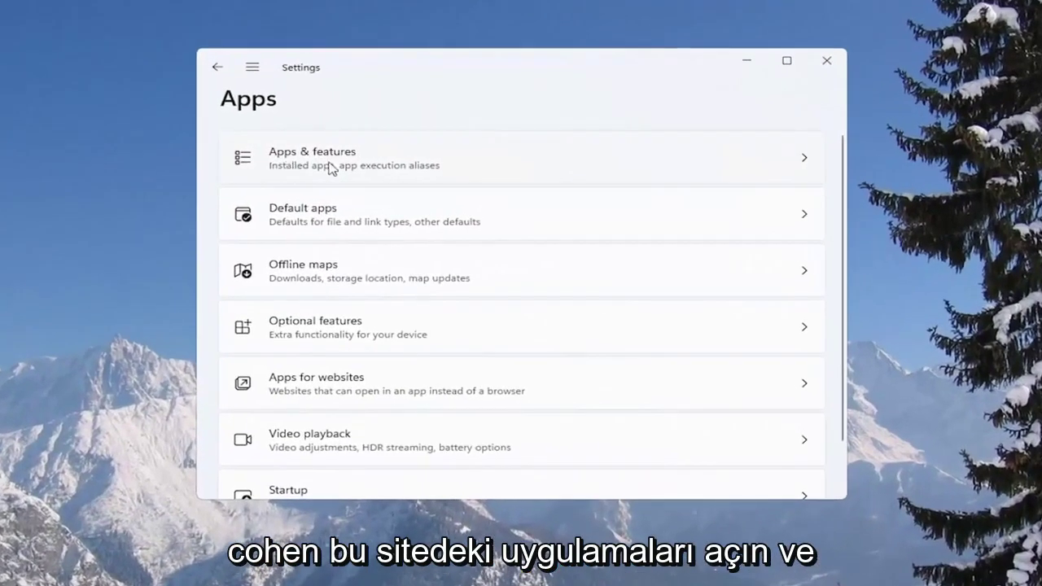
left_click(358, 166)
scroll(356, 377, "down", 3)
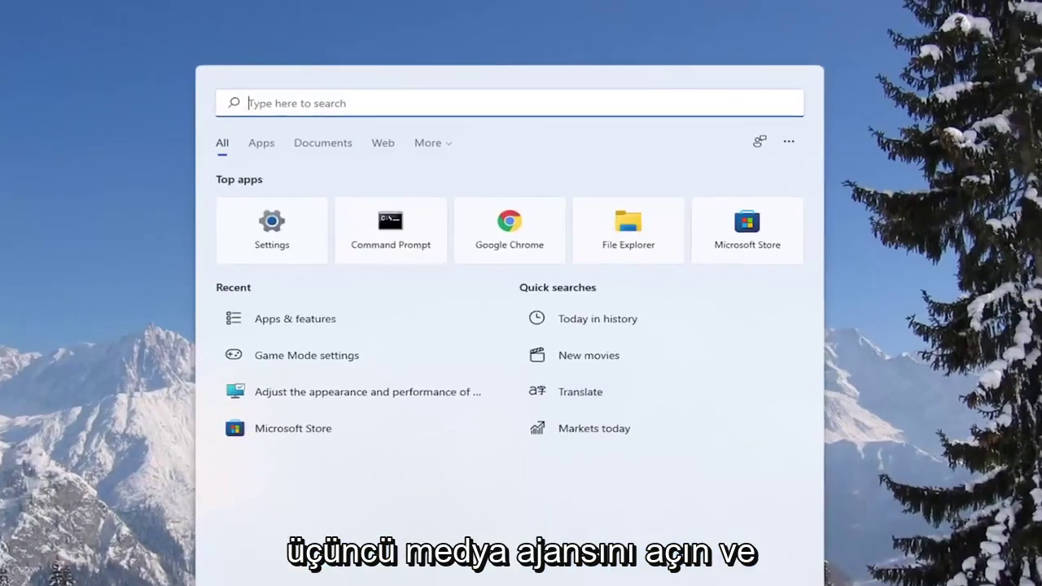
Launch Command Prompt from a 'cmd' search using Run as administrator, approving the UAC prompt
type("cmd")
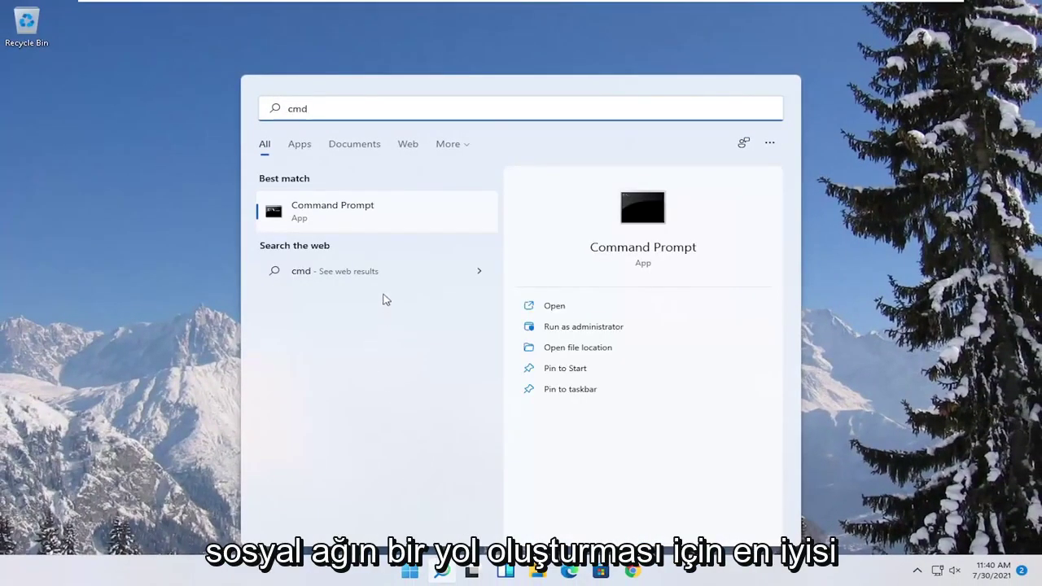
right_click(329, 218)
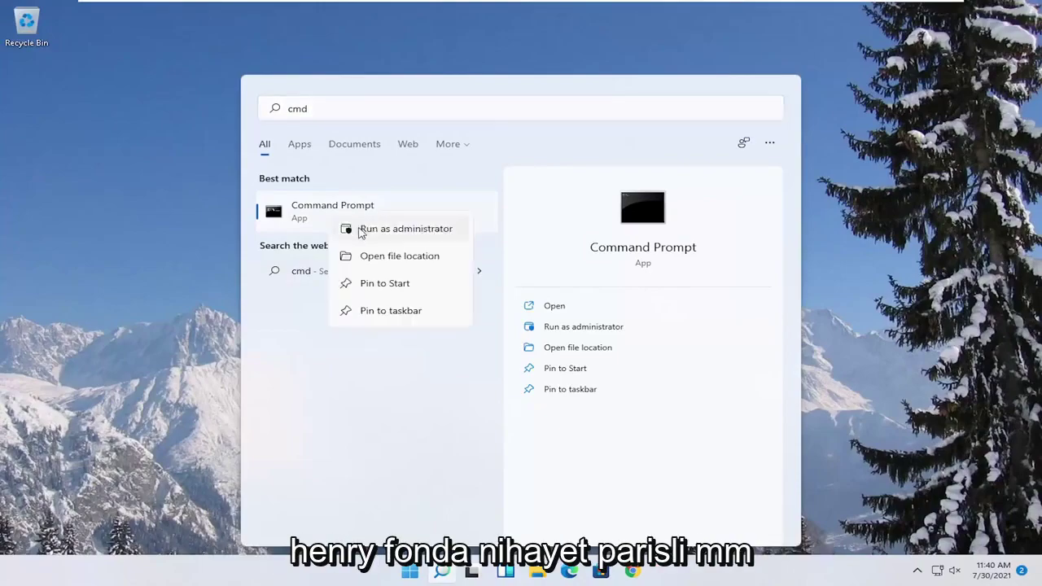
left_click(408, 232)
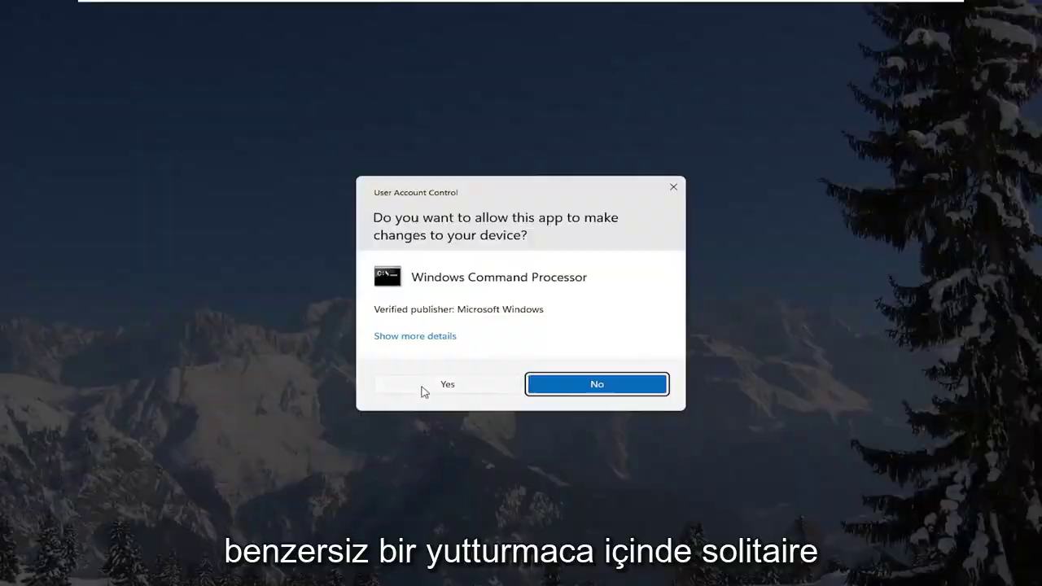
left_click(423, 392)
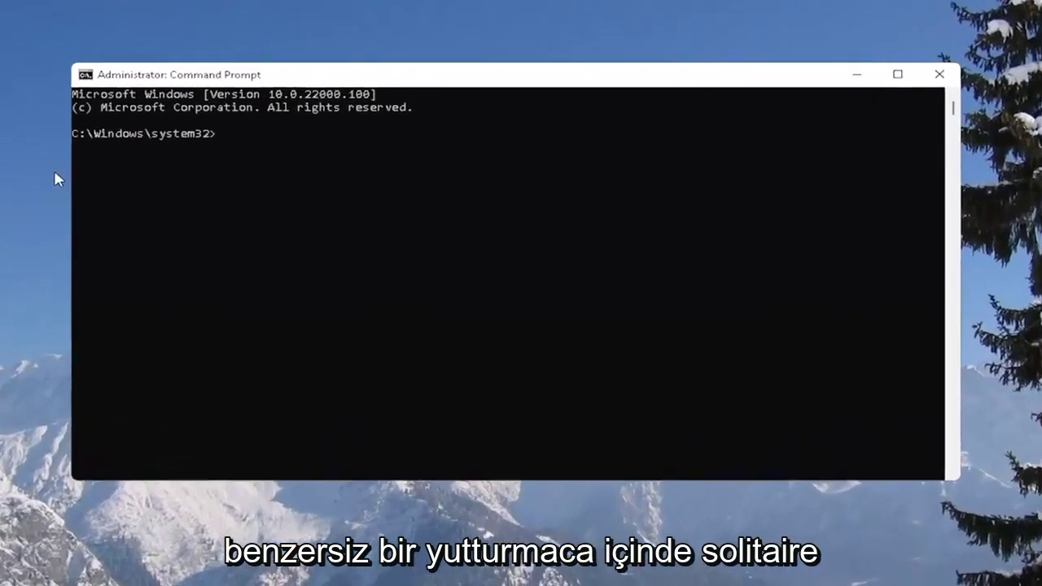
Run sfc /scannow in the administrator Command Prompt
type("sfc")
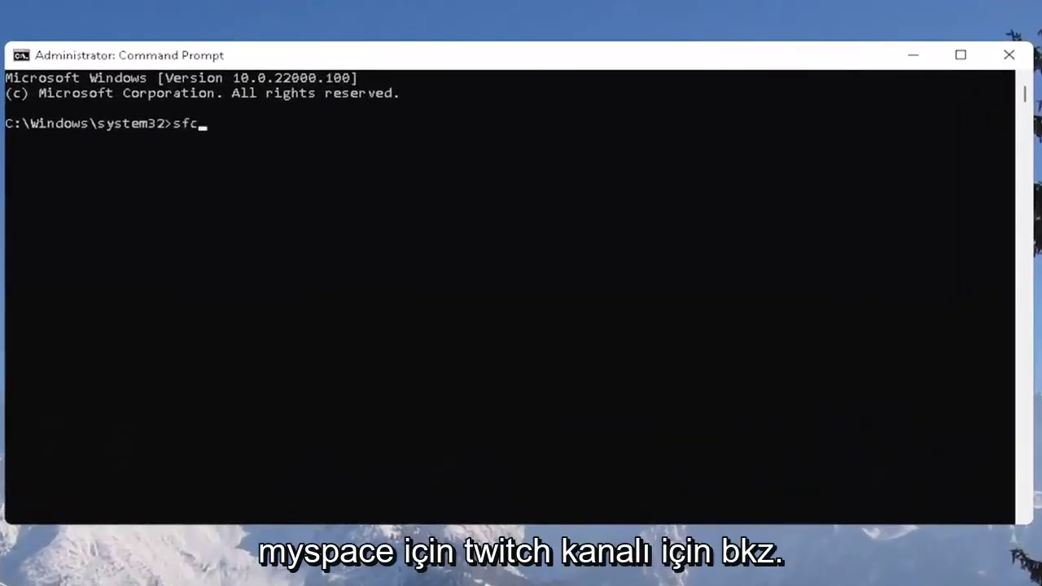
type(" /scannow")
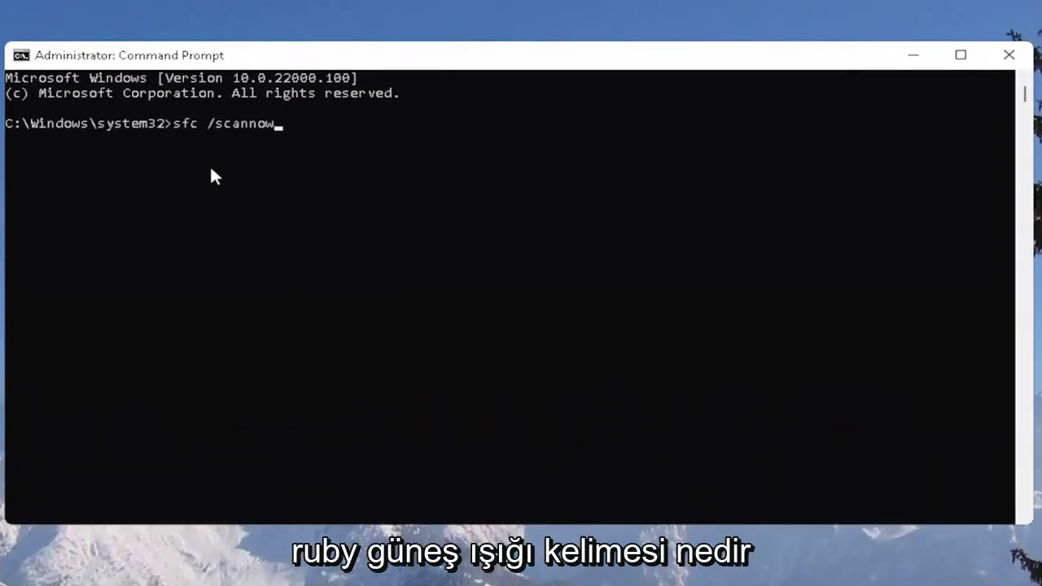
key("Return")
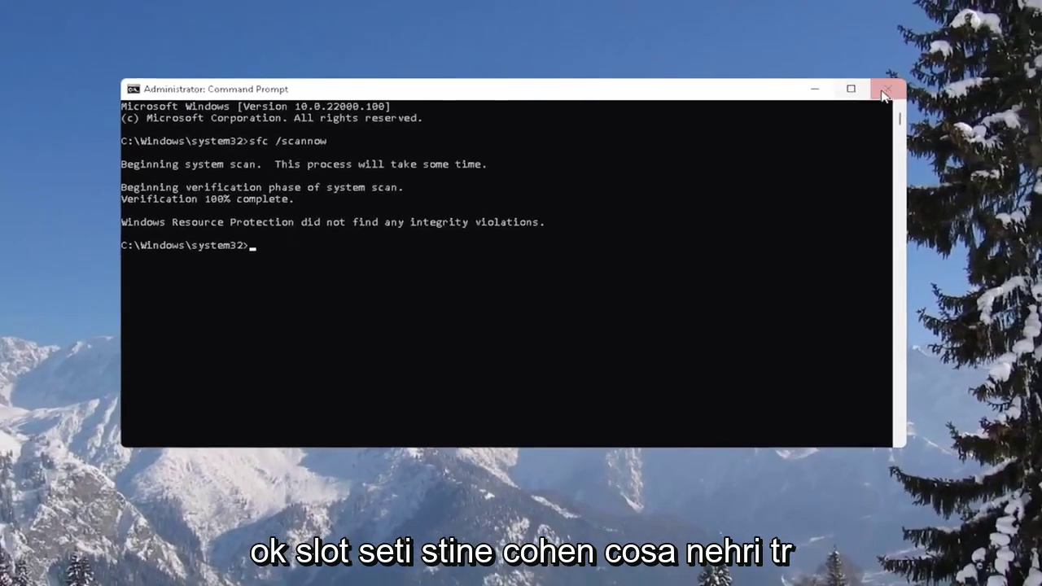
Minimize Command Prompt and bring up the Start button's Win+X quick-link menu
left_click(856, 76)
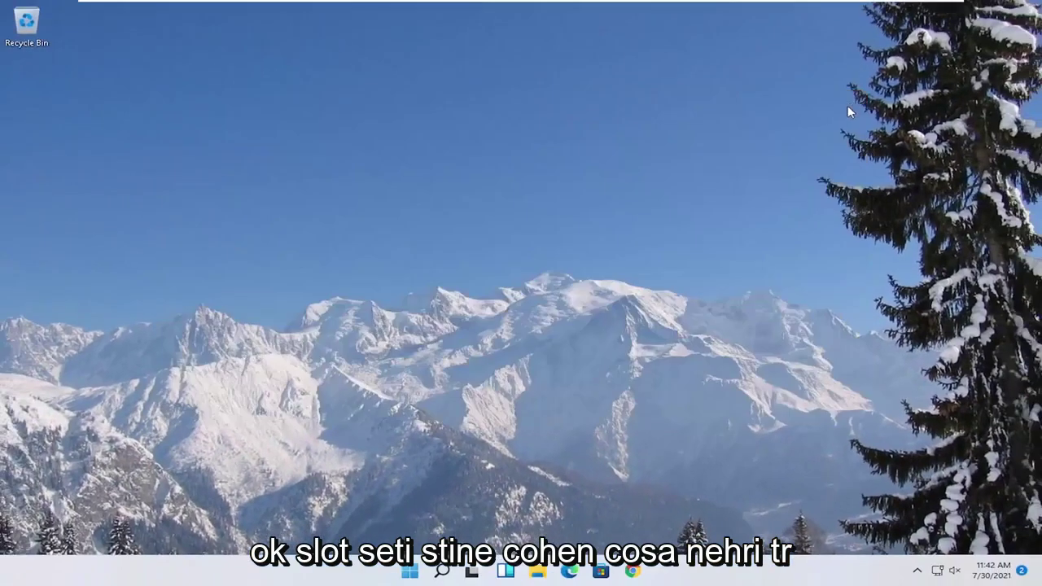
right_click(410, 571)
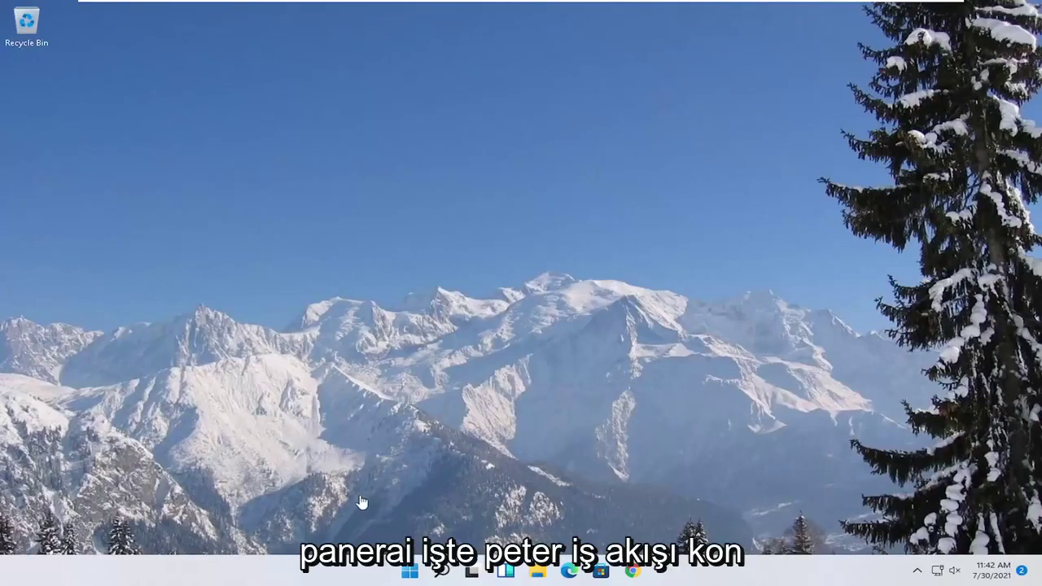
Open Local Disk (C:) Properties from This PC in File Explorer
right_click(412, 573)
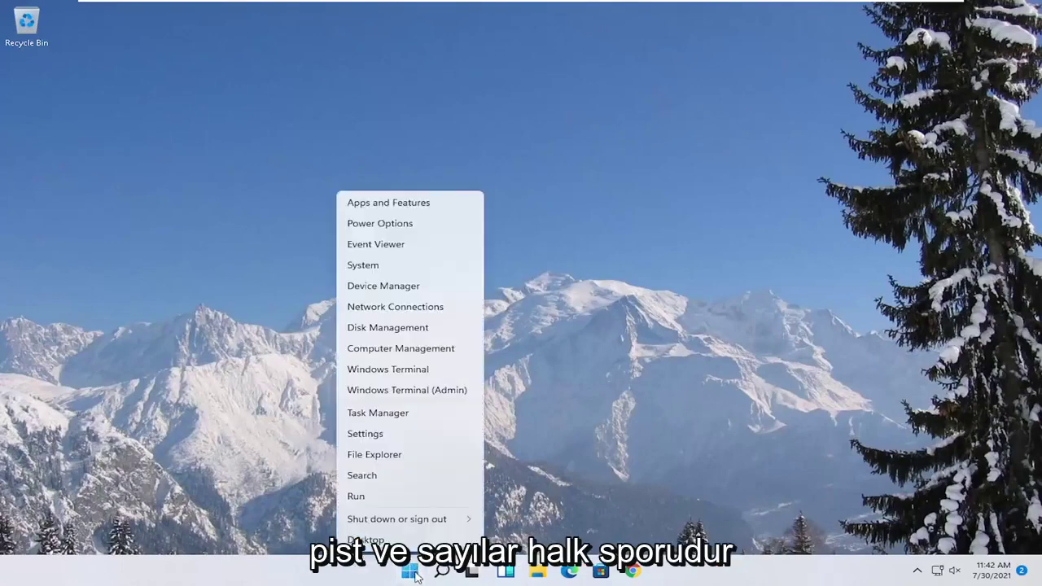
left_click(380, 452)
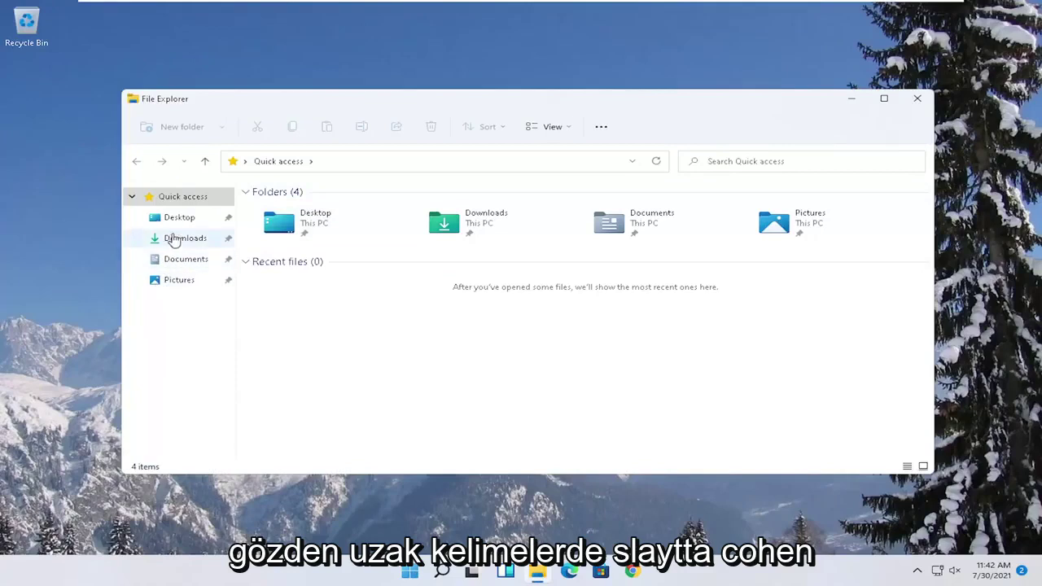
left_click(165, 332)
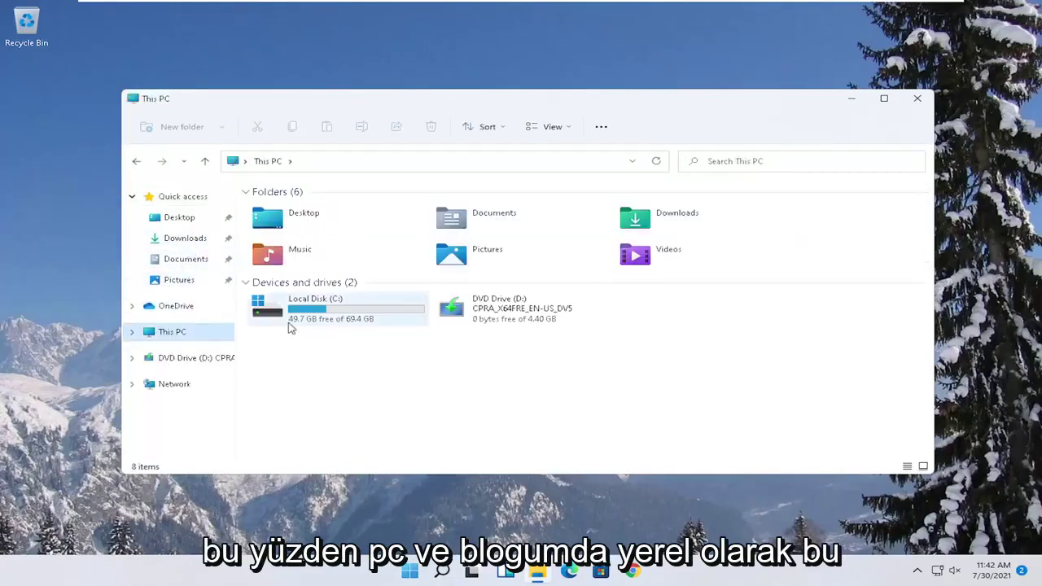
left_click(325, 316)
right_click(326, 316)
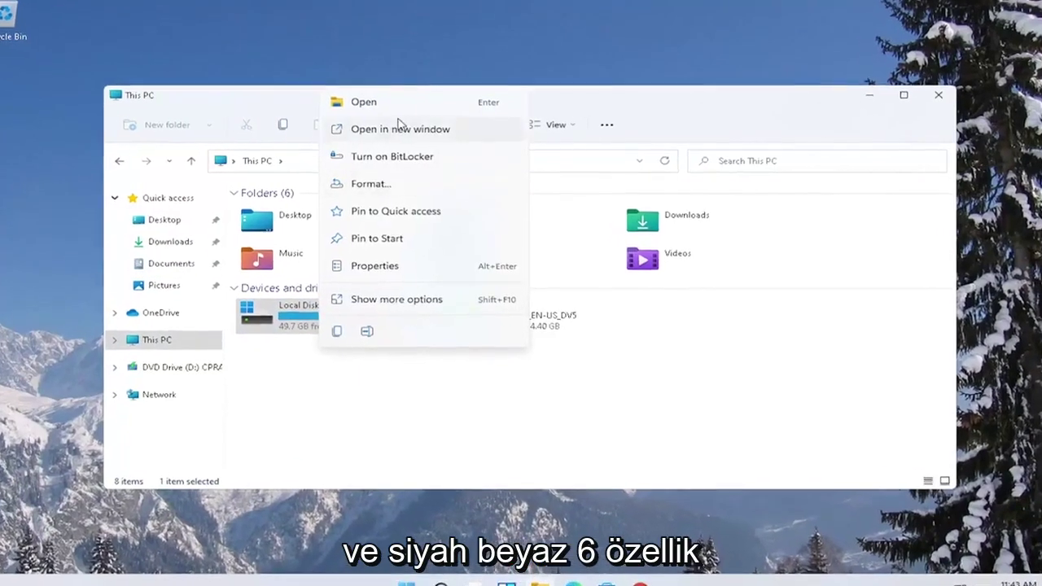
left_click(388, 266)
left_click_drag(416, 234, 441, 133)
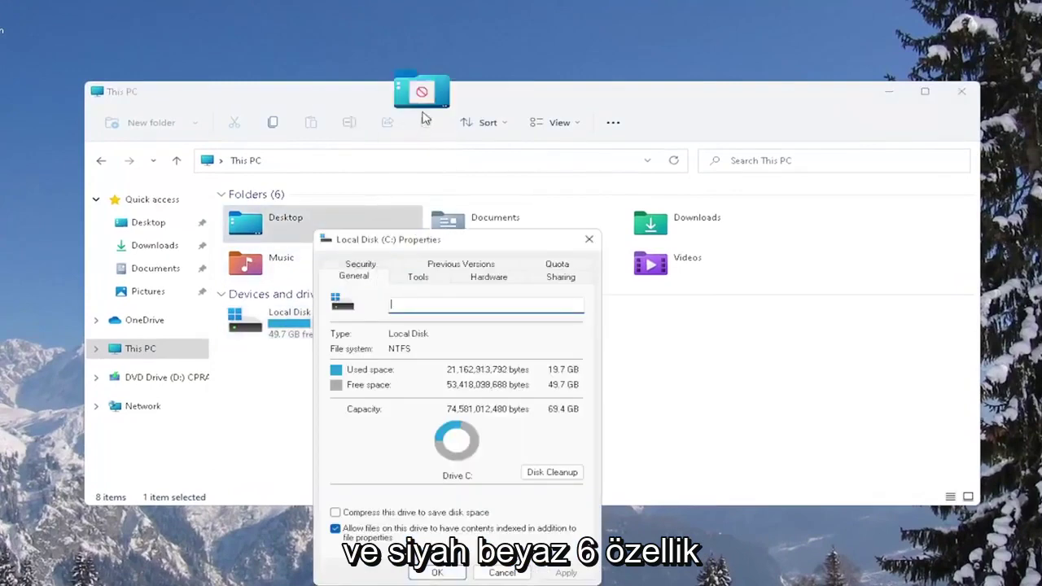
Scan the C: drive for errors from the Tools tab, confirming none were found
left_click(444, 170)
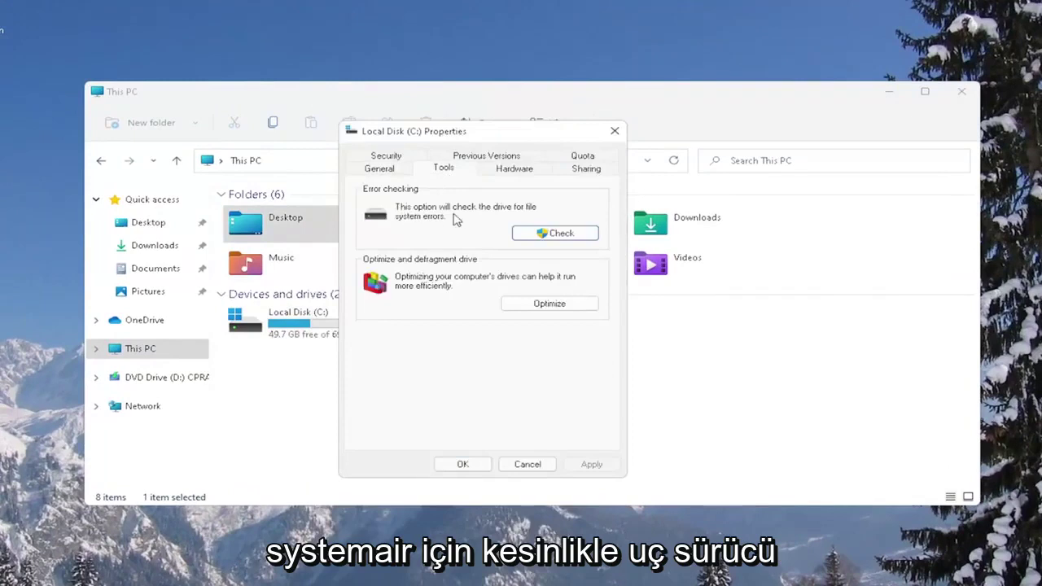
left_click(551, 234)
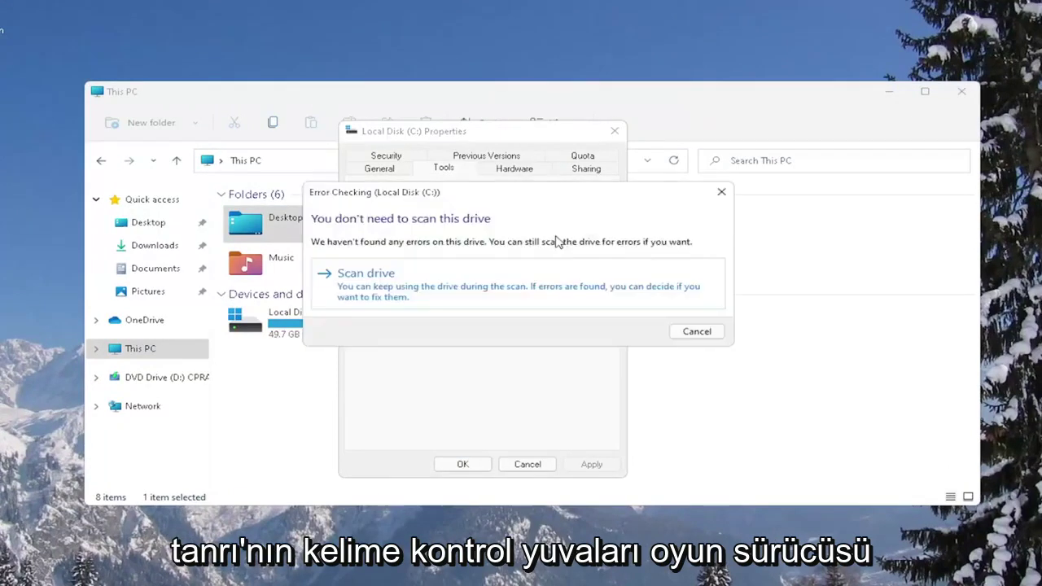
left_click(409, 288)
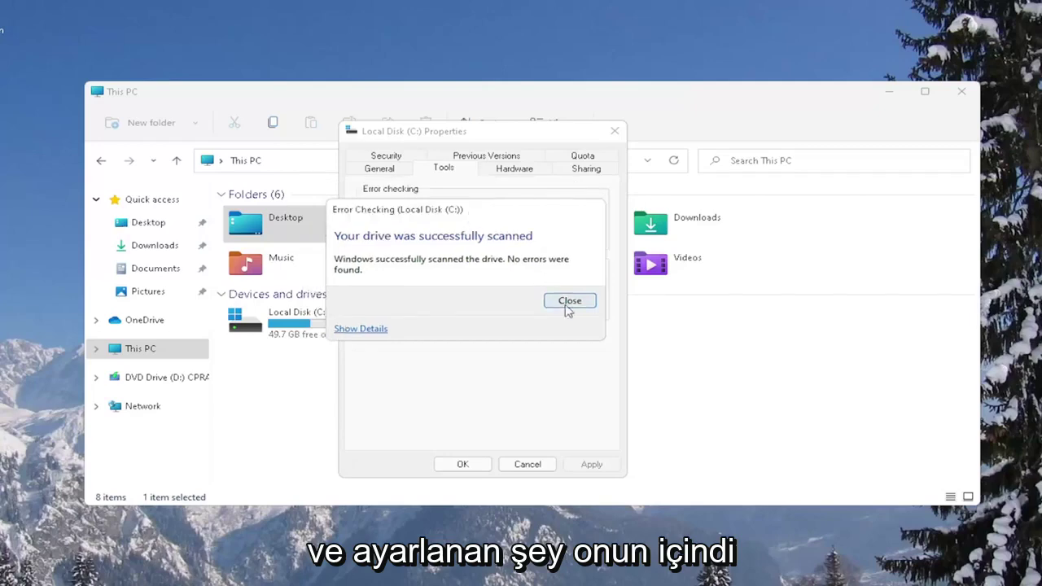
left_click(569, 301)
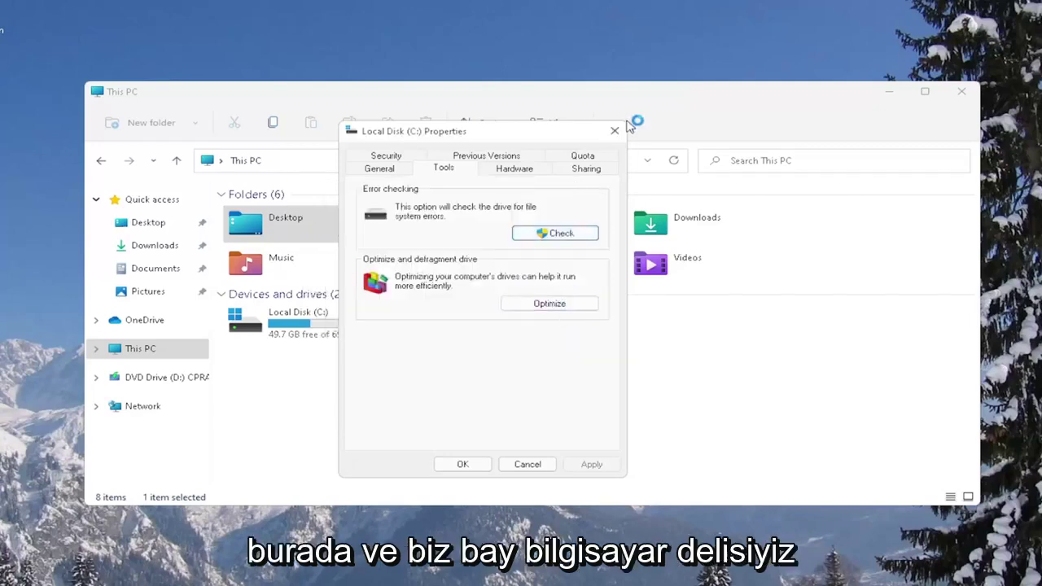
left_click(615, 130)
left_click(961, 91)
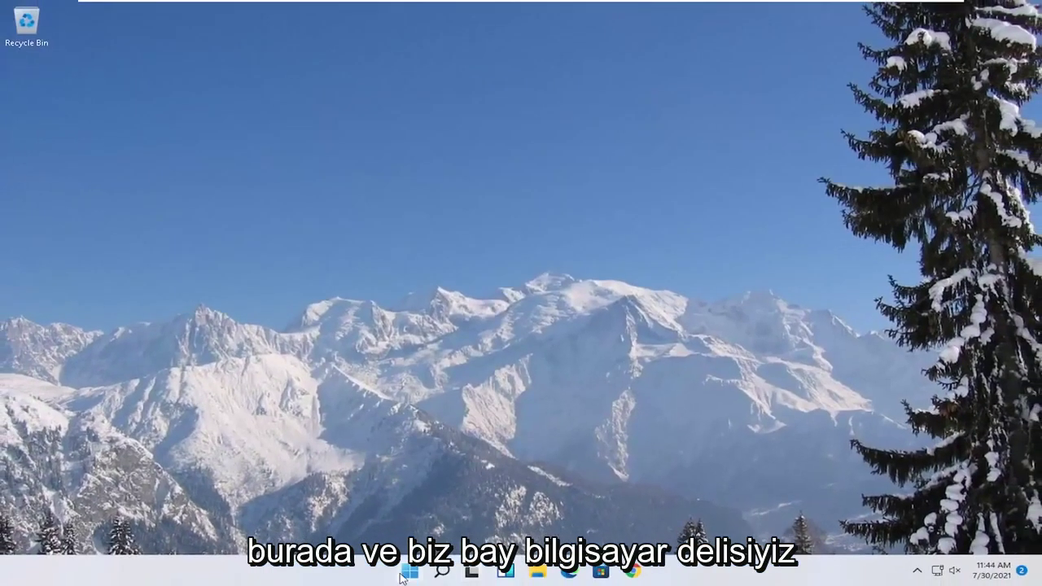
right_click(409, 577)
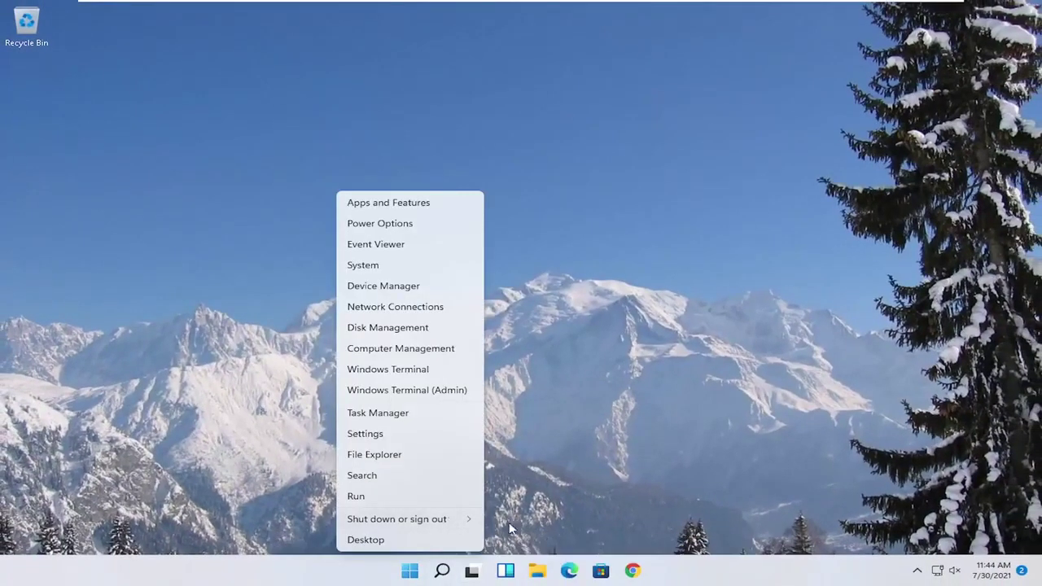